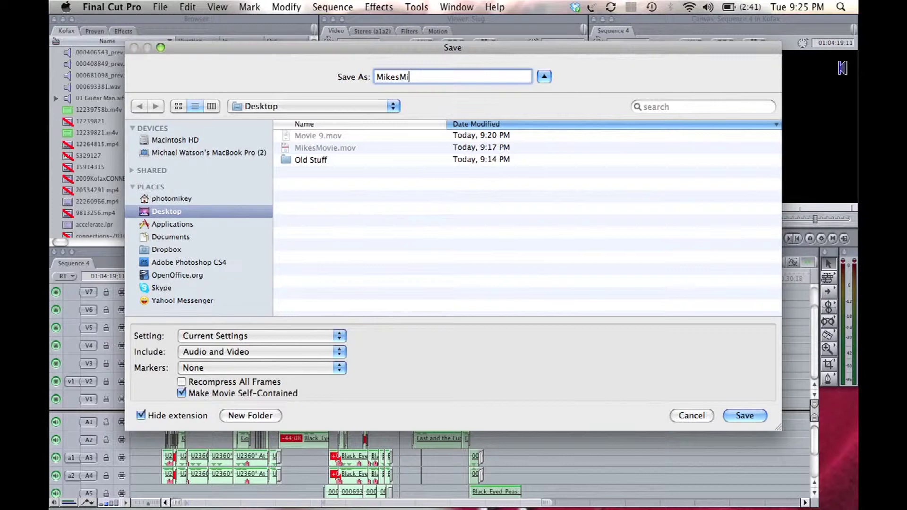
text(ovie)
click(743, 416)
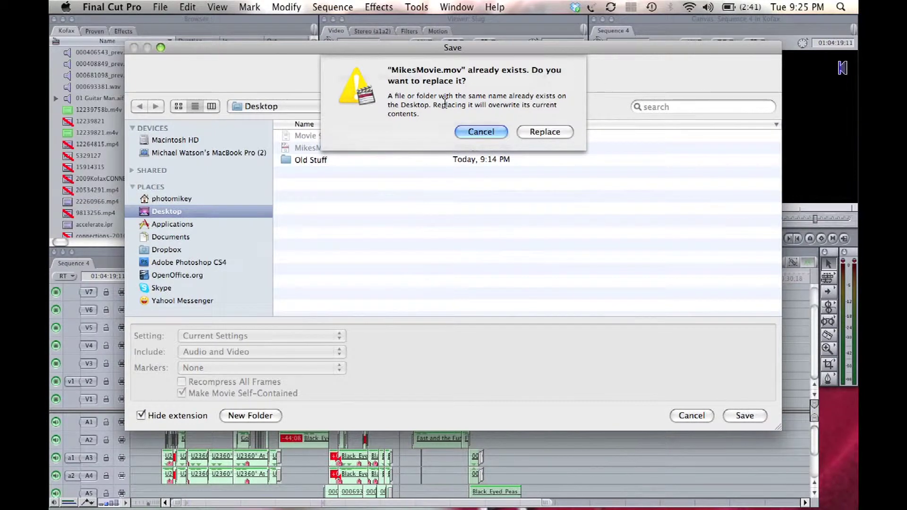
click(480, 131)
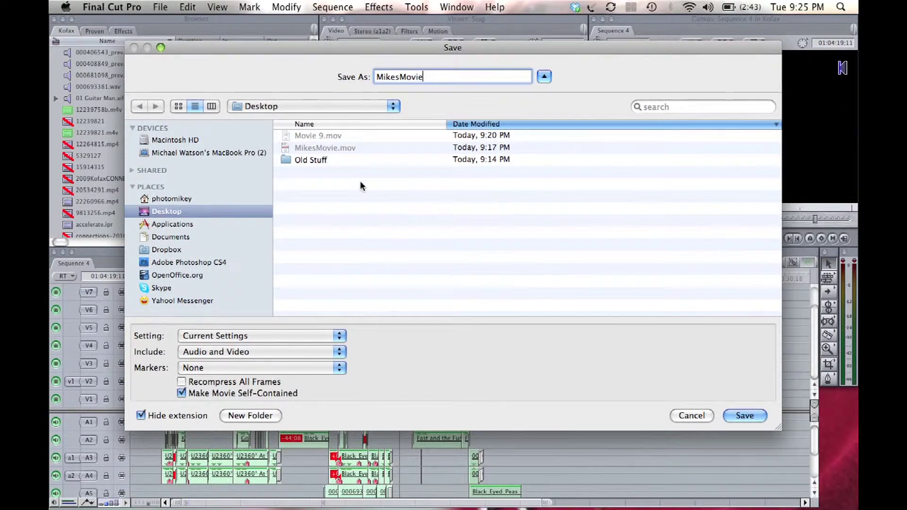
click(694, 417)
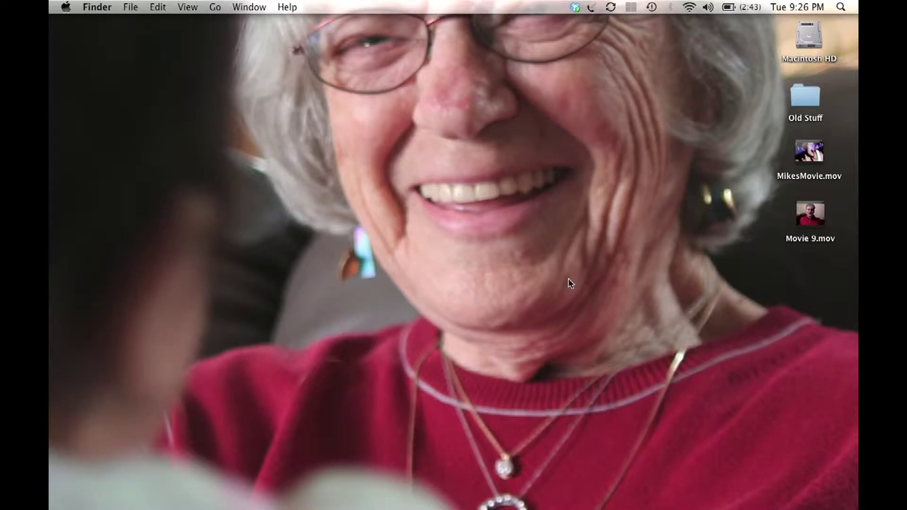
Switch to Finder and launch Compressor from the Applications folder.
key(super+n)
key(super+shift+a)
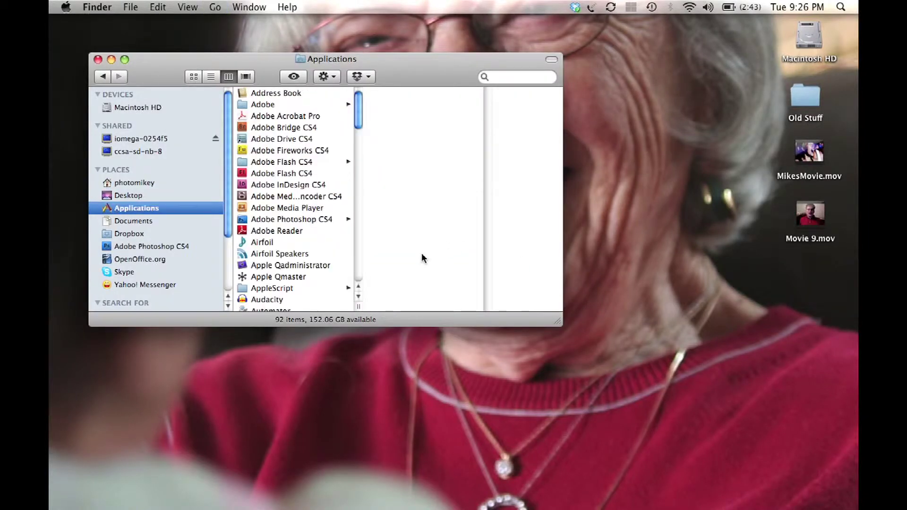
text(calc)
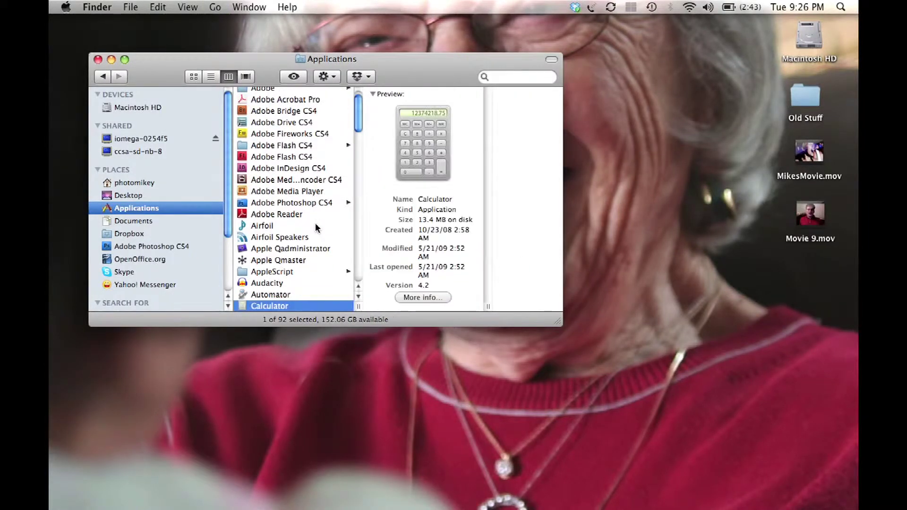
scroll(317, 228, down, 3)
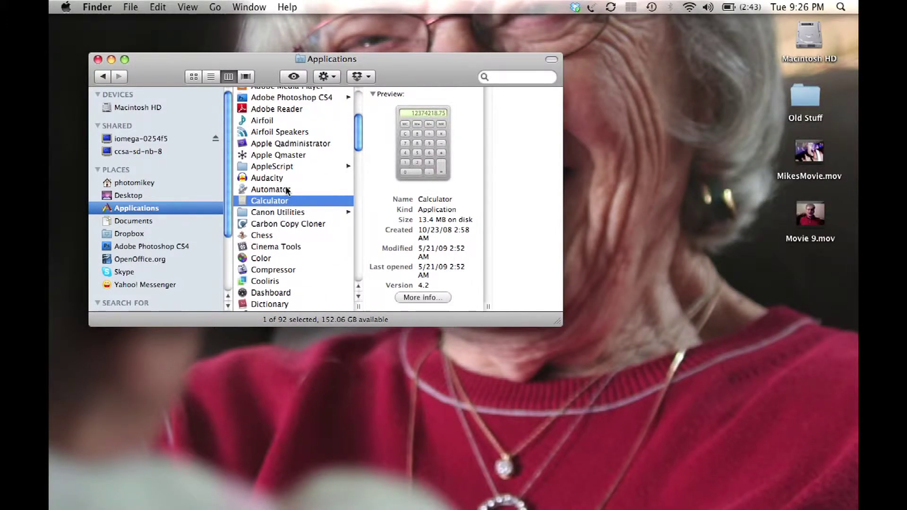
double_click(284, 266)
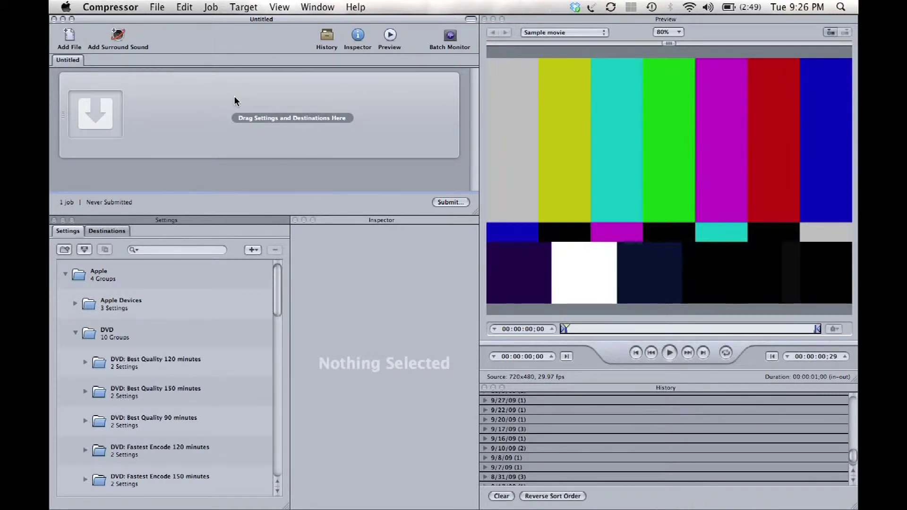
Add MikesMovie.mov from the Desktop folder to the untitled batch as the job's source, and close the Finder window.
key(super+Tab)
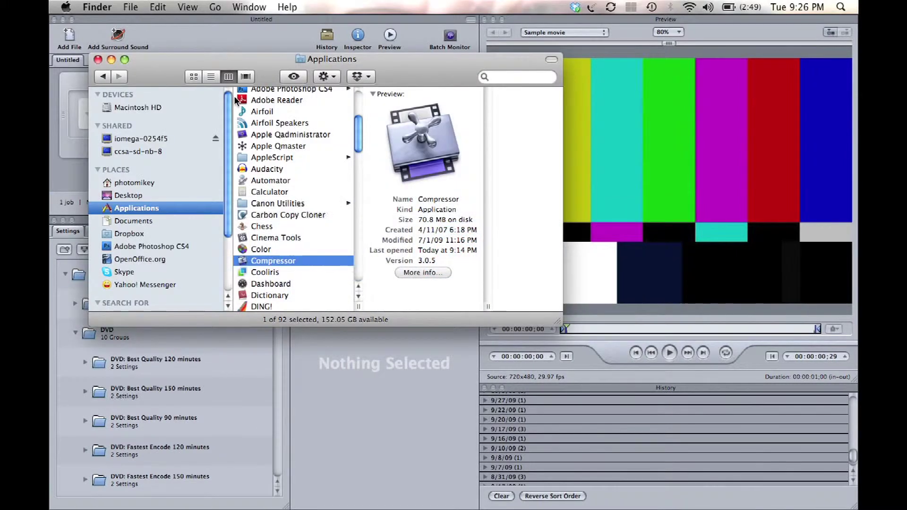
click(141, 195)
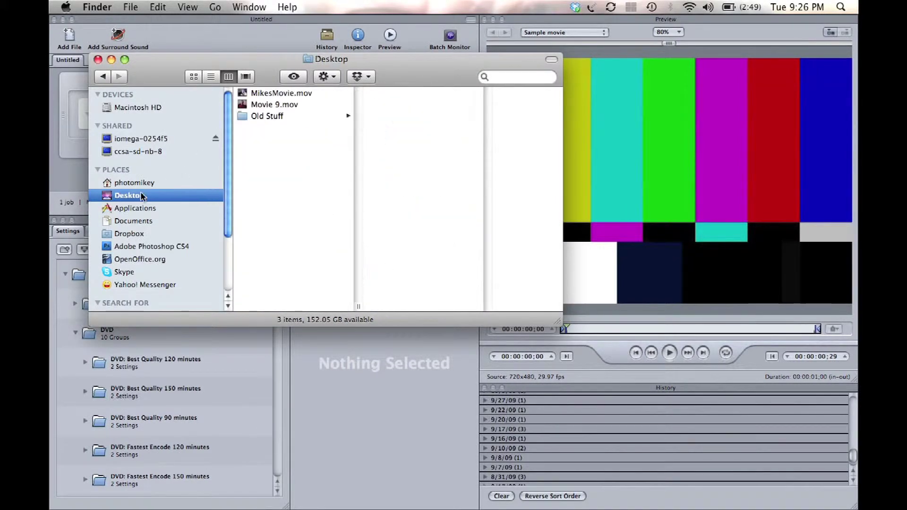
click(275, 92)
drag(270, 71, 218, 121)
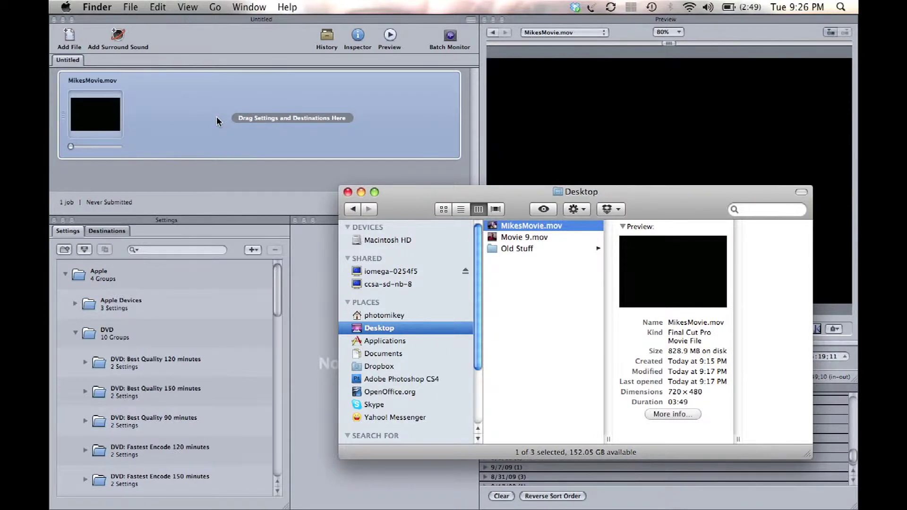
click(250, 129)
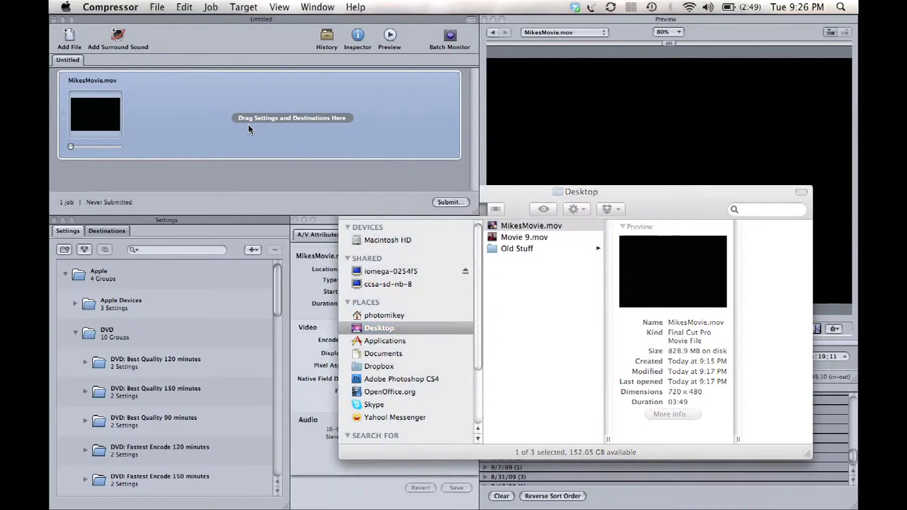
click(522, 193)
key(super+w)
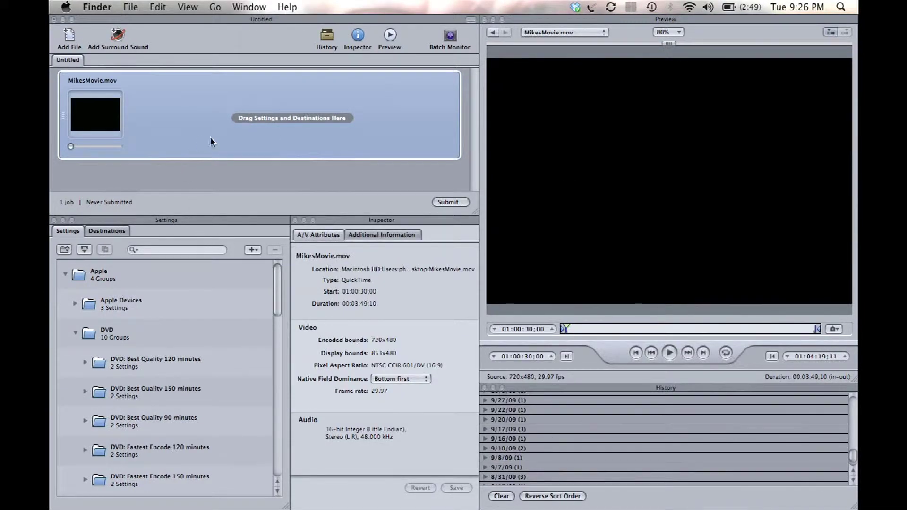
Search the settings for 264 and apply the plain H.264 preset to the MikesMovie.mov job.
click(162, 247)
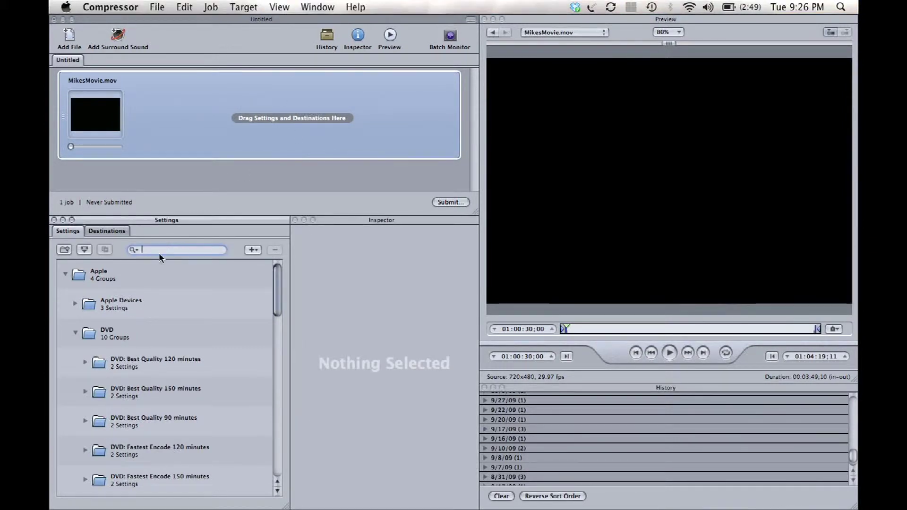
scroll(169, 277, down, 10)
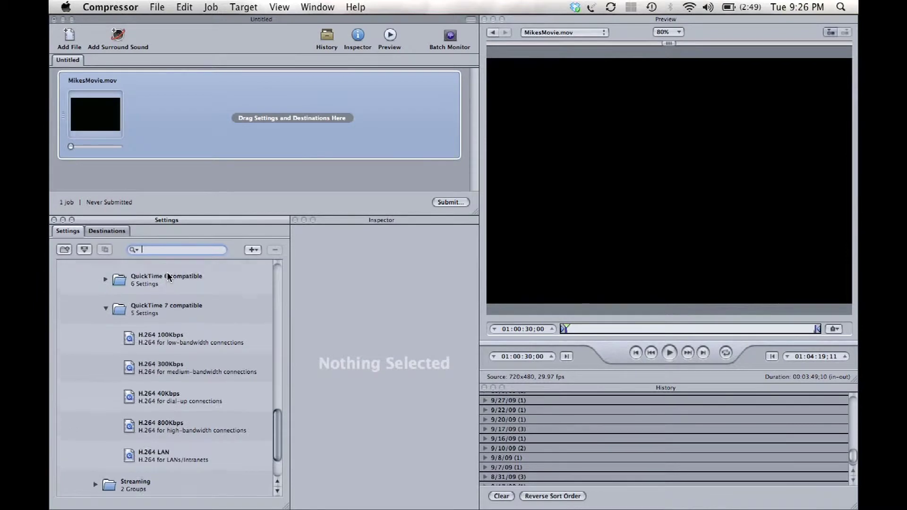
scroll(169, 277, up, 5)
scroll(169, 276, up, 8)
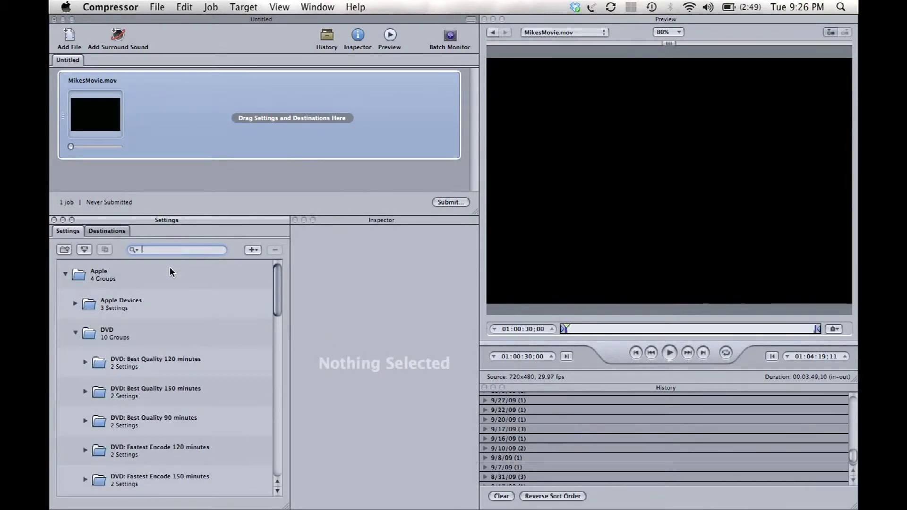
text(264)
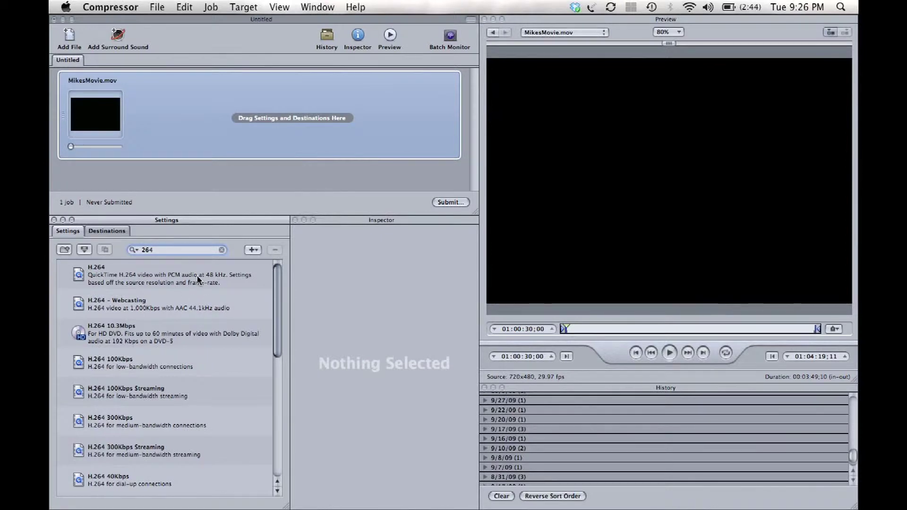
scroll(178, 295, down, 10)
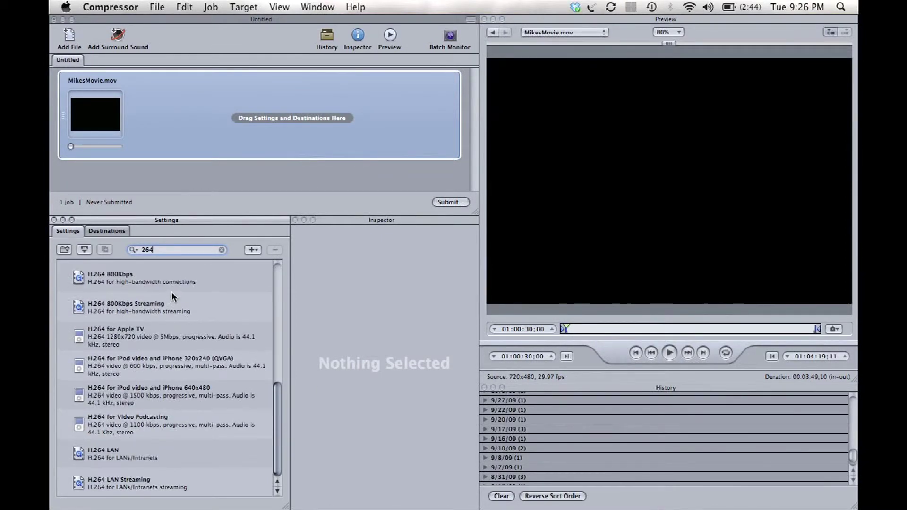
scroll(173, 297, up, 10)
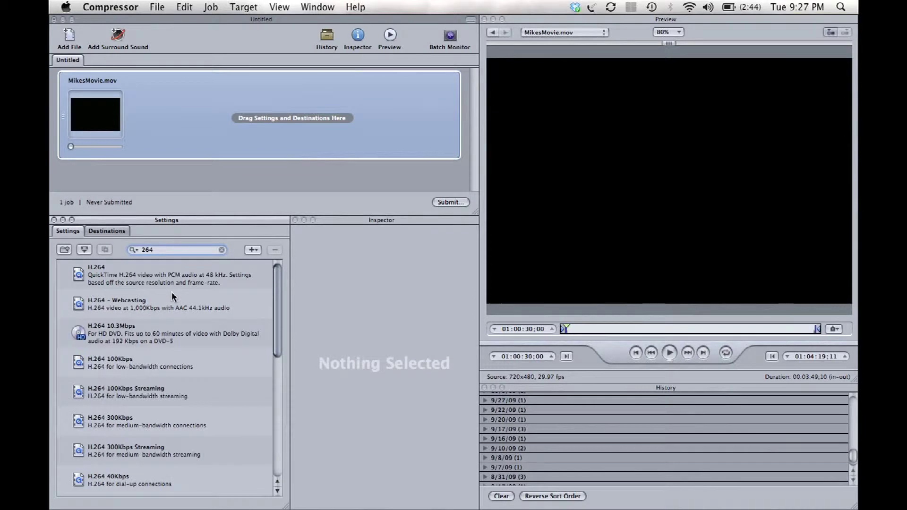
click(150, 277)
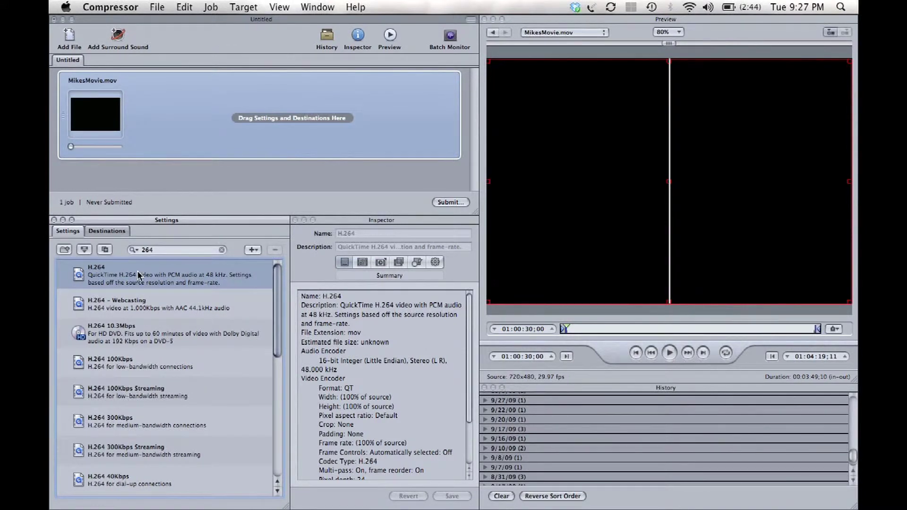
drag(131, 275, 171, 146)
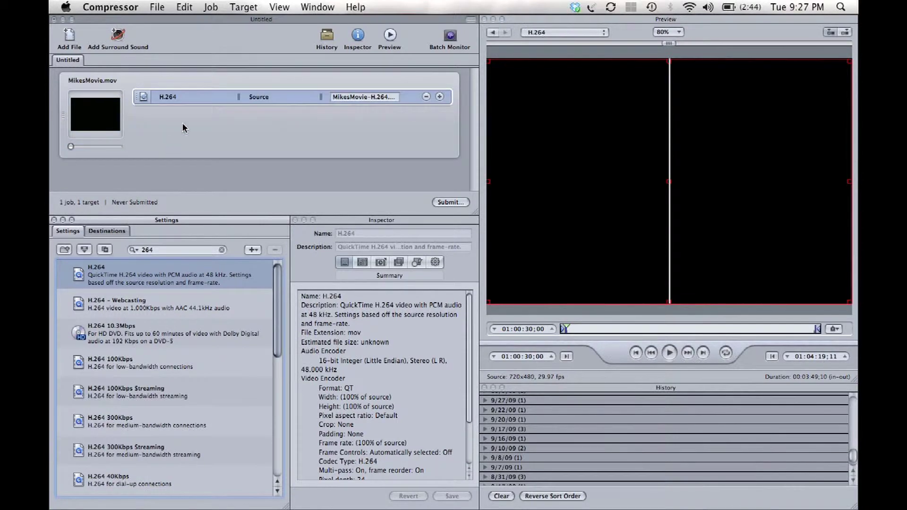
Review the H.264 target's encoder, frame controls and filters, including its video compression settings, without changing them.
click(200, 102)
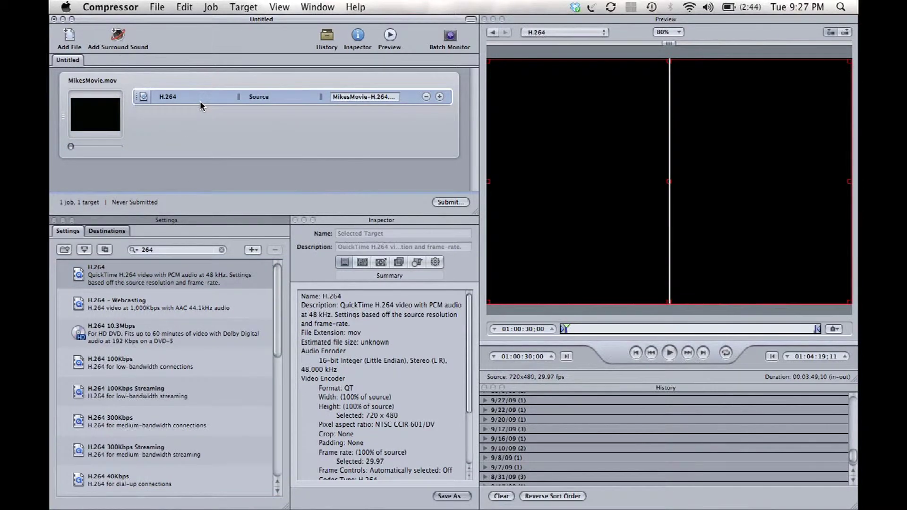
click(362, 262)
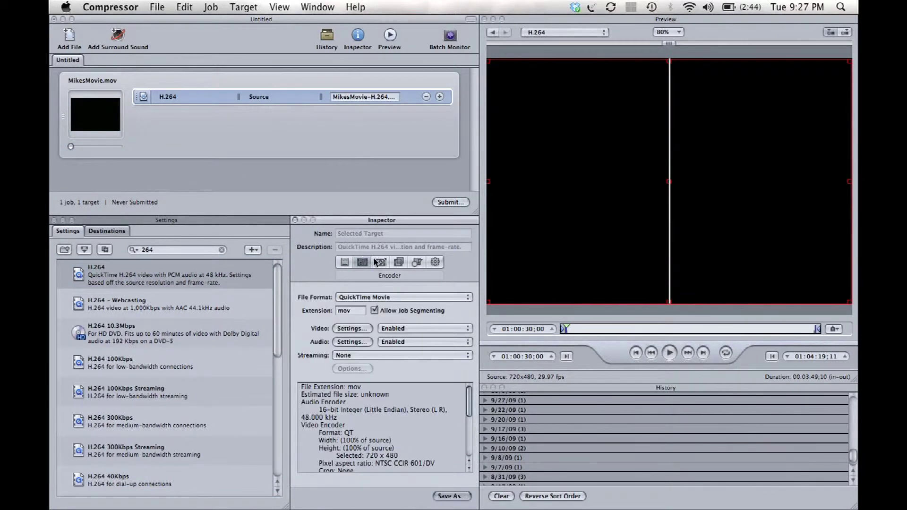
click(381, 263)
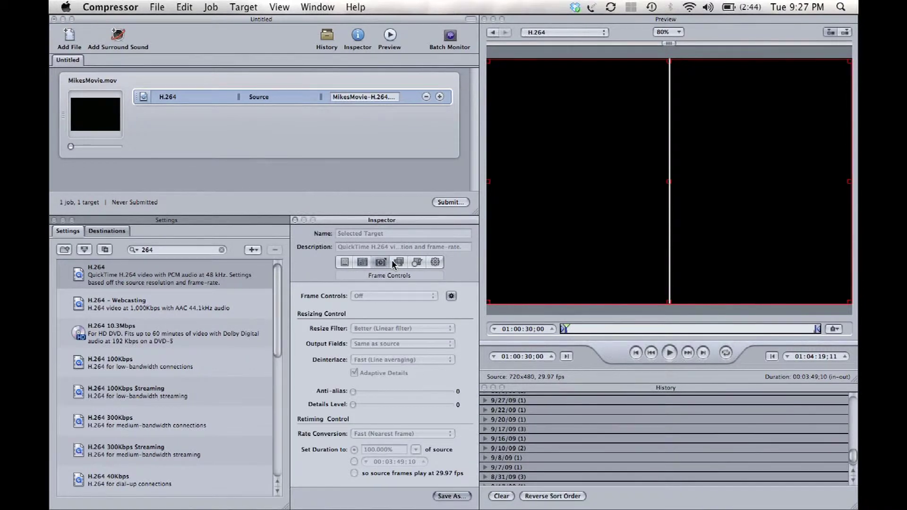
click(396, 263)
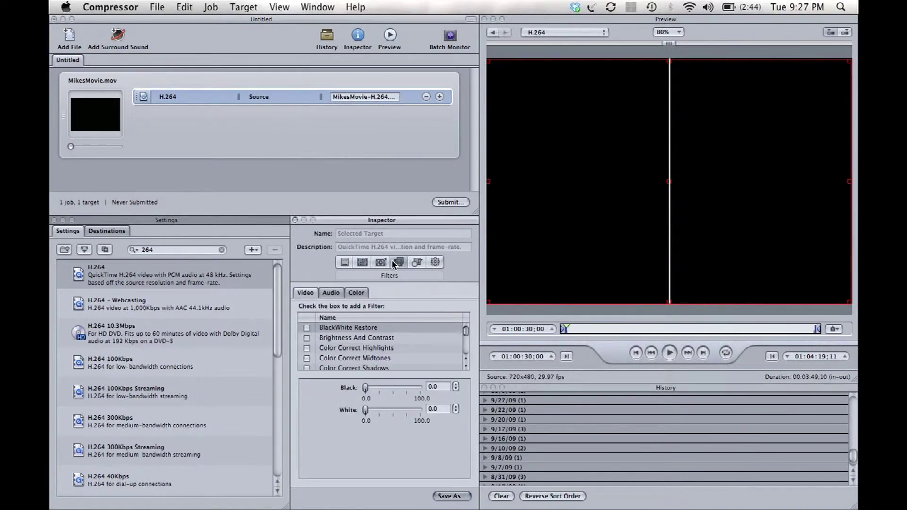
click(363, 263)
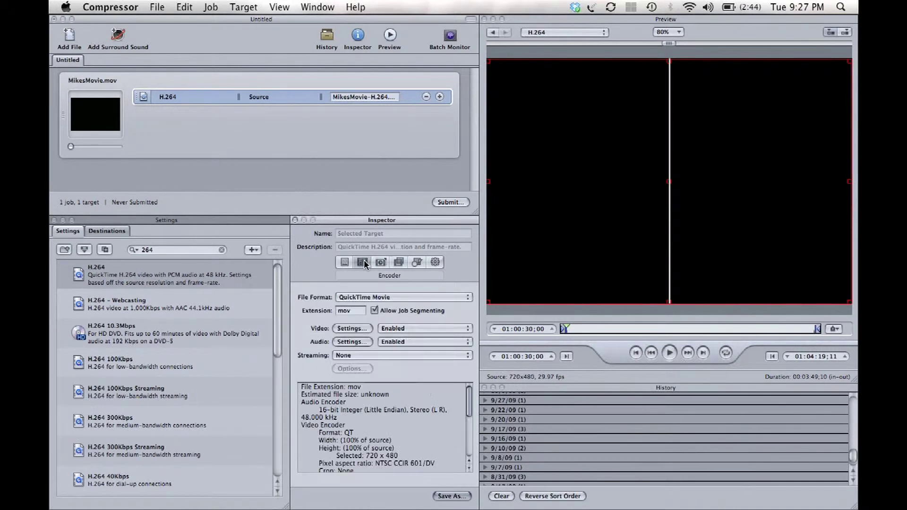
click(352, 329)
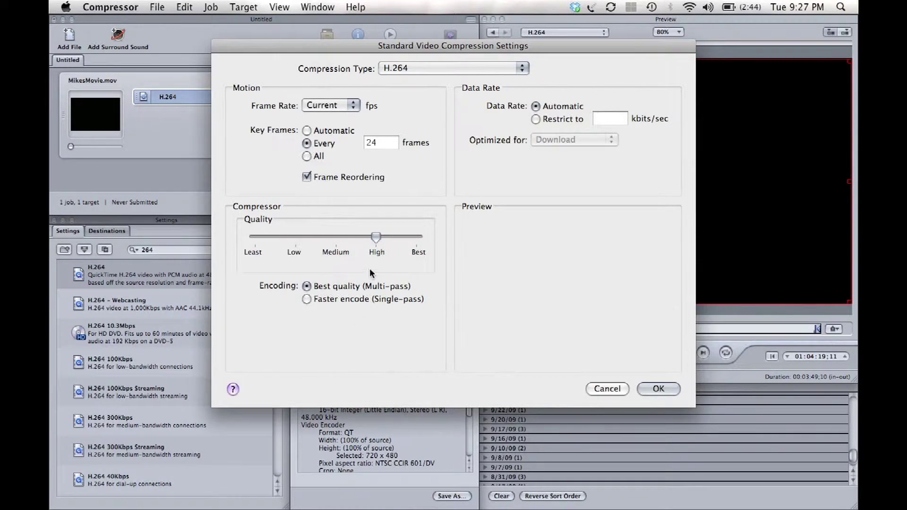
click(606, 390)
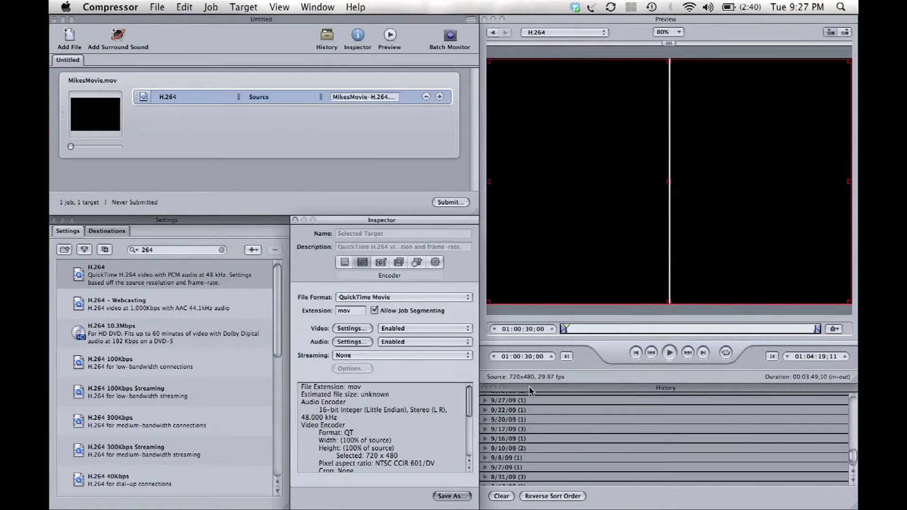
Check the H.264 target's geometry and its frame size choices, keeping 100% of source.
click(417, 263)
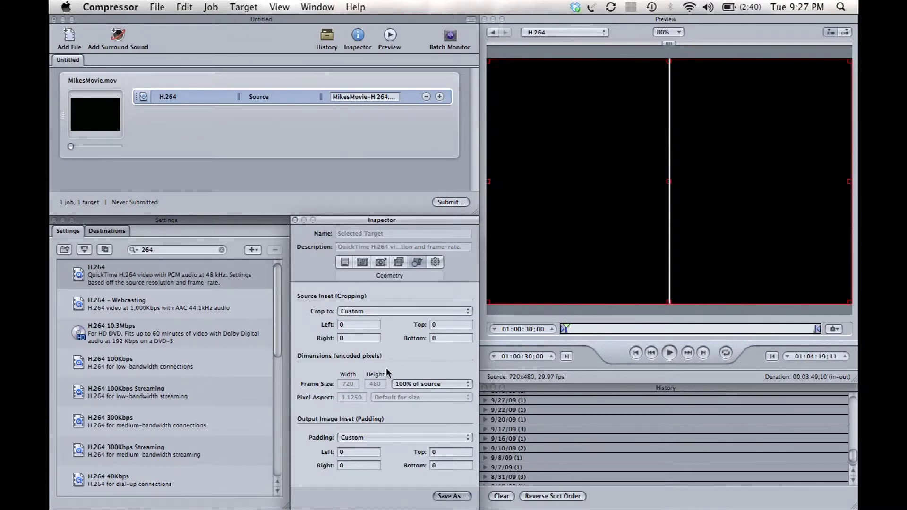
click(431, 385)
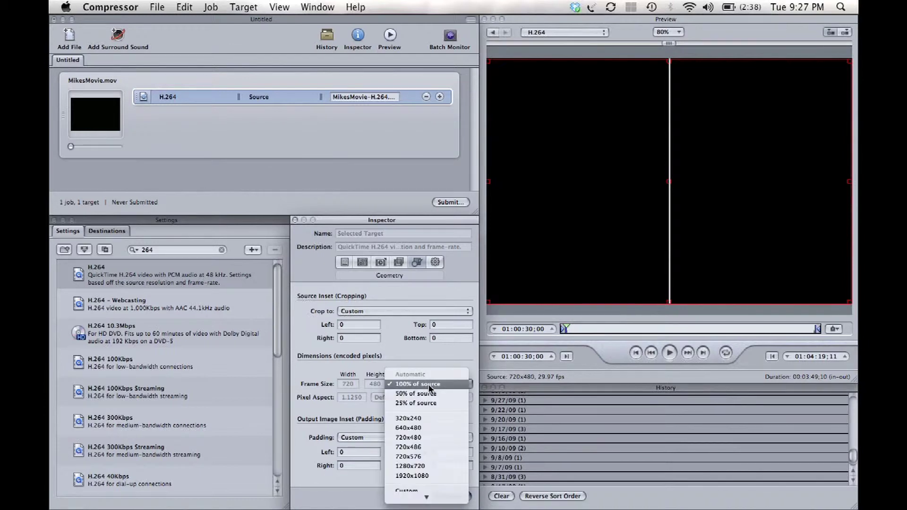
click(429, 386)
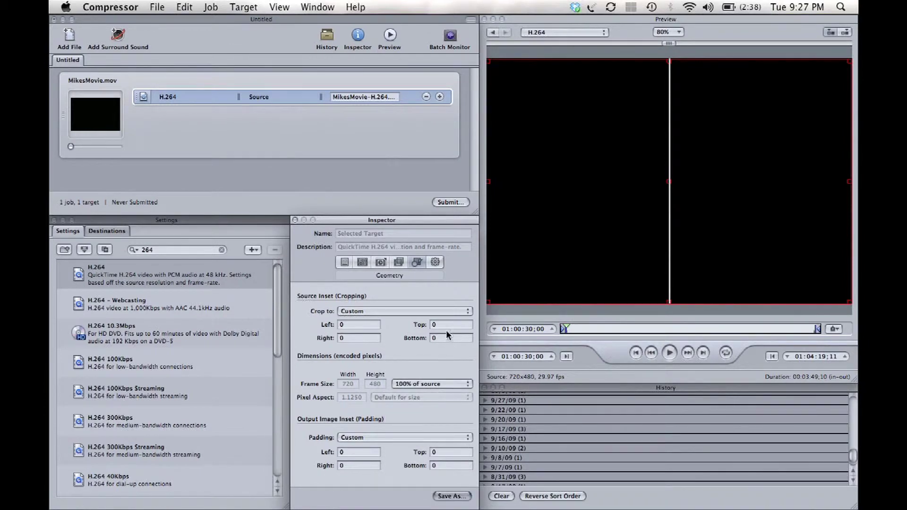
Submit the batch to This Computer under the name MikesBatch.
click(348, 155)
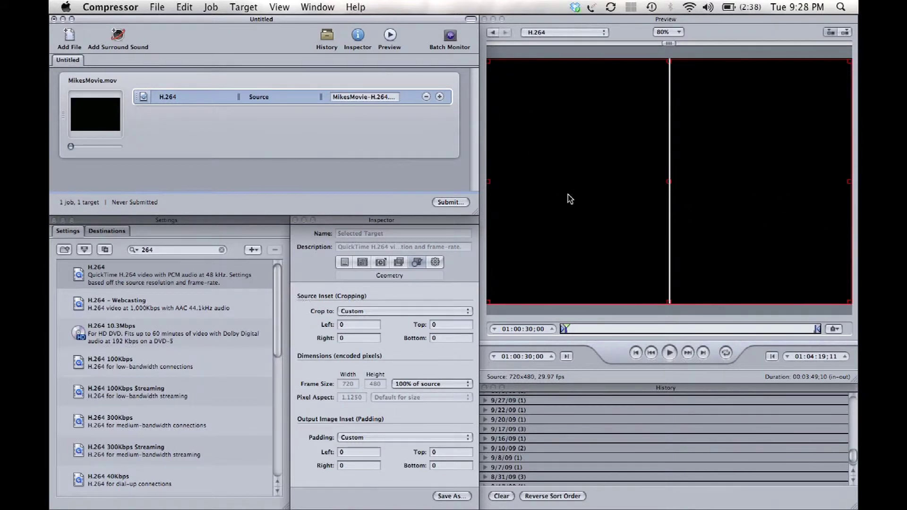
click(456, 203)
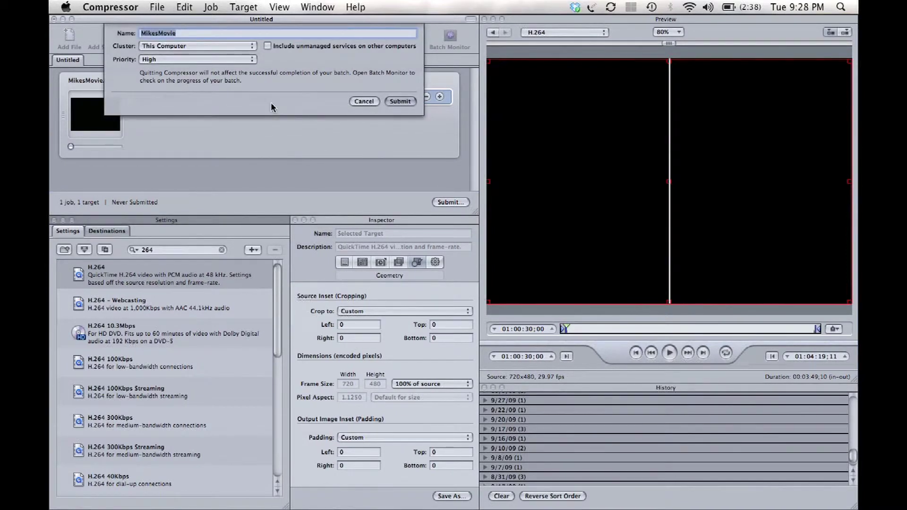
text(MikesBatch)
click(404, 101)
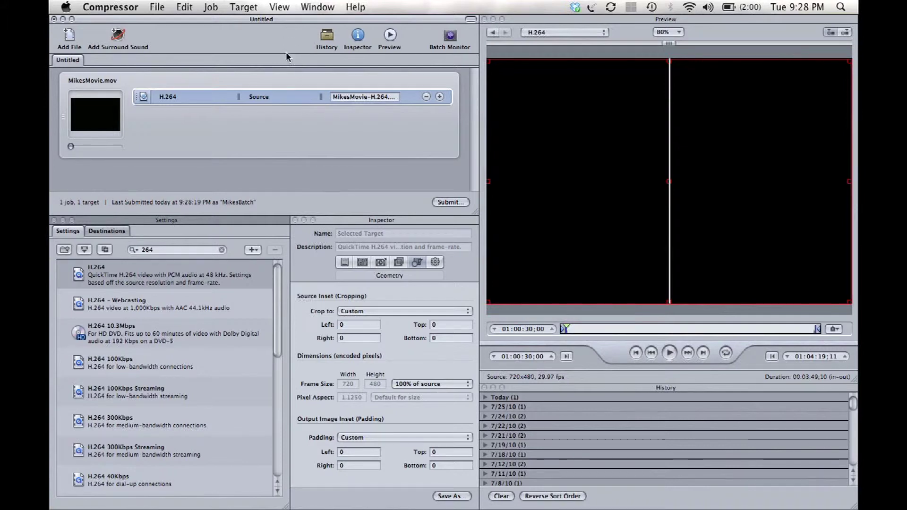
Open Batch Monitor to view the submitted batches, and return to the untitled batch window.
click(450, 38)
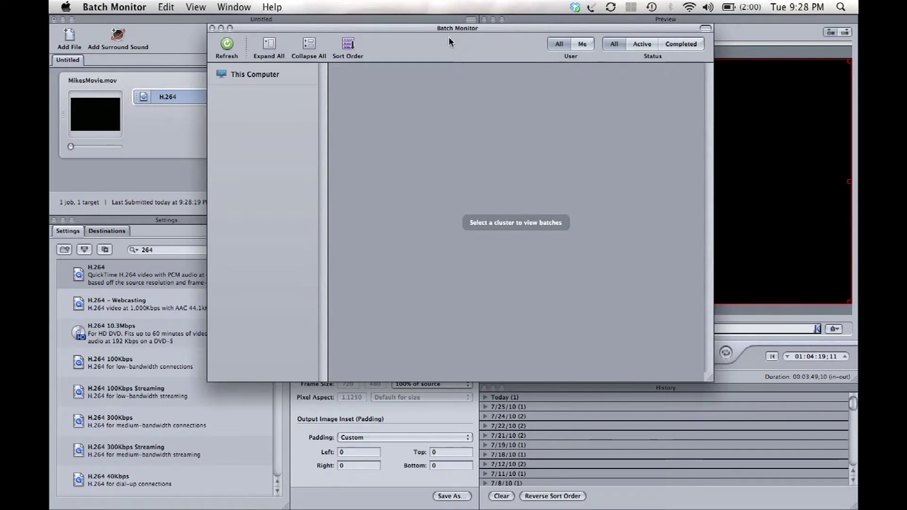
click(424, 19)
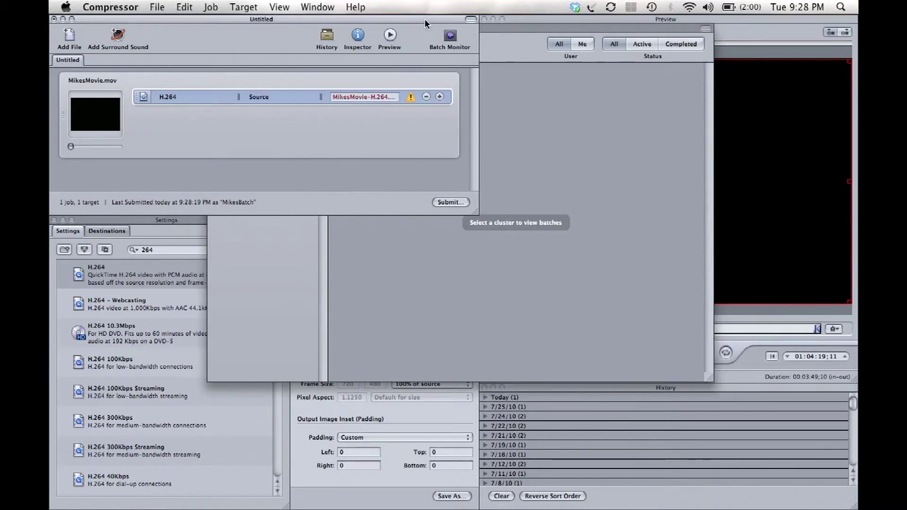
Close the untitled batch without saving its changes.
key(super+w)
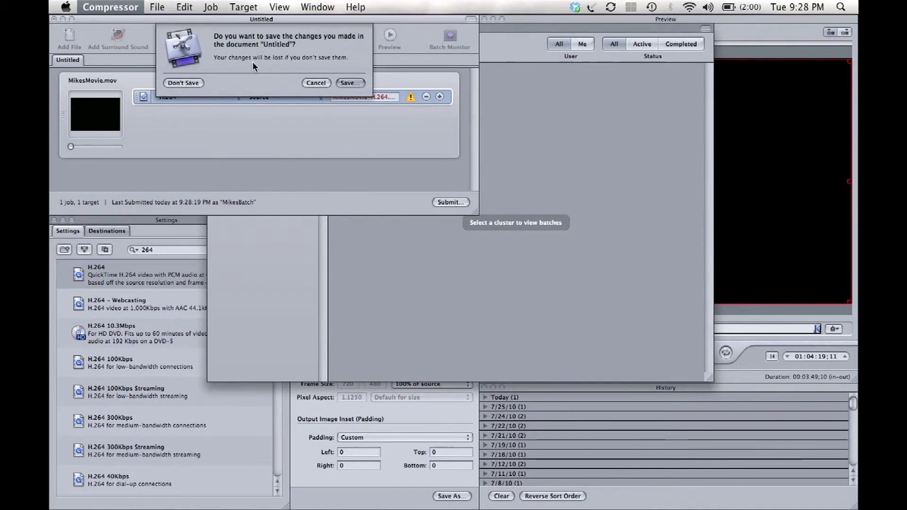
click(193, 84)
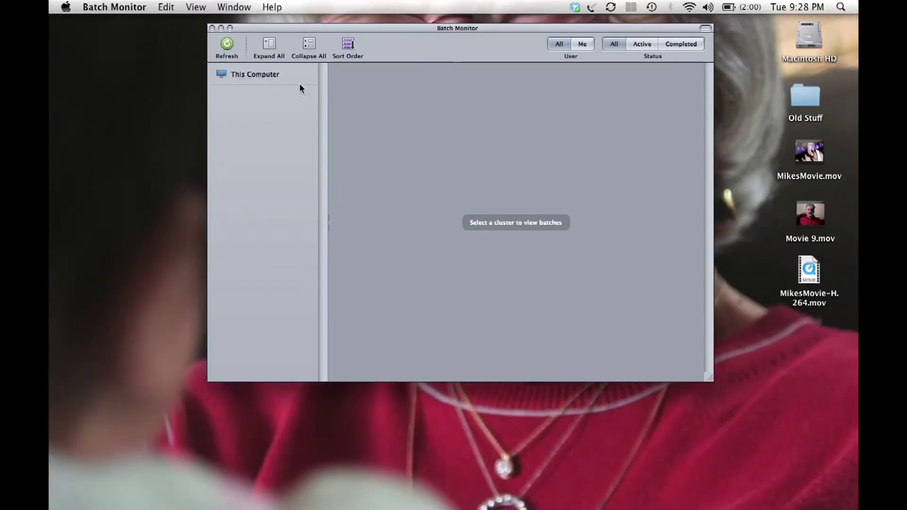
Check the progress of MikesBatch and its job on This Computer in Batch Monitor, and compare MikesMovie.mov with MikesMovie-H.264.mov on the desktop.
click(267, 76)
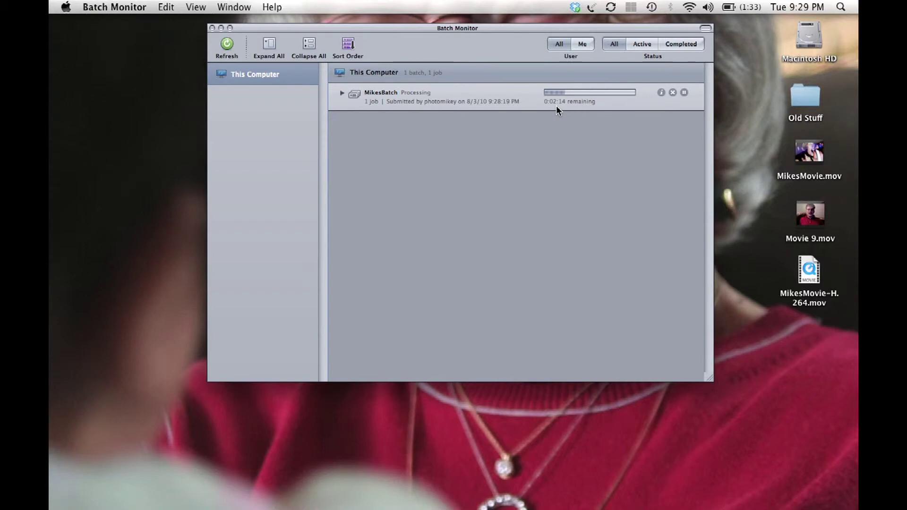
click(342, 93)
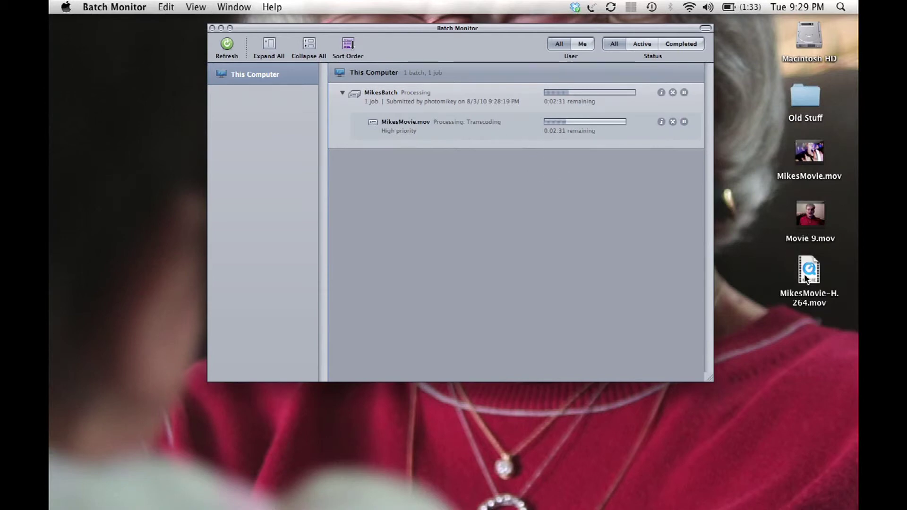
click(811, 169)
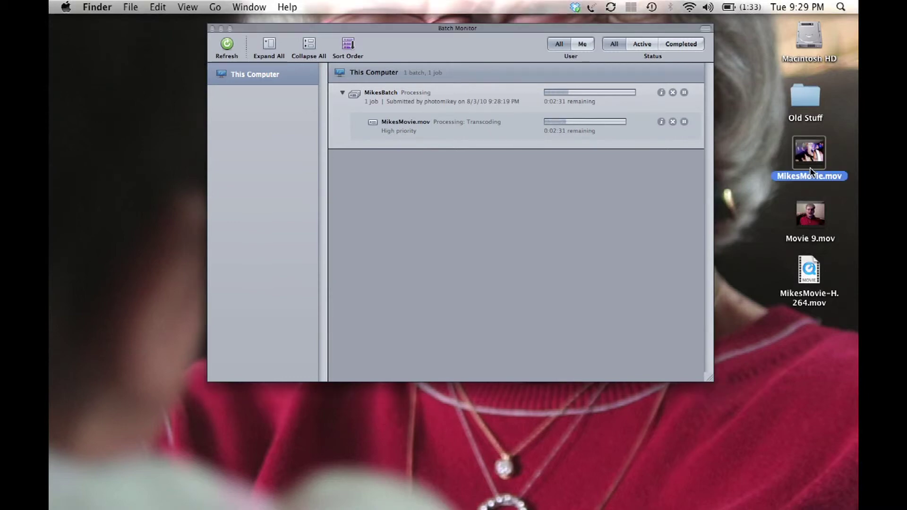
click(822, 285)
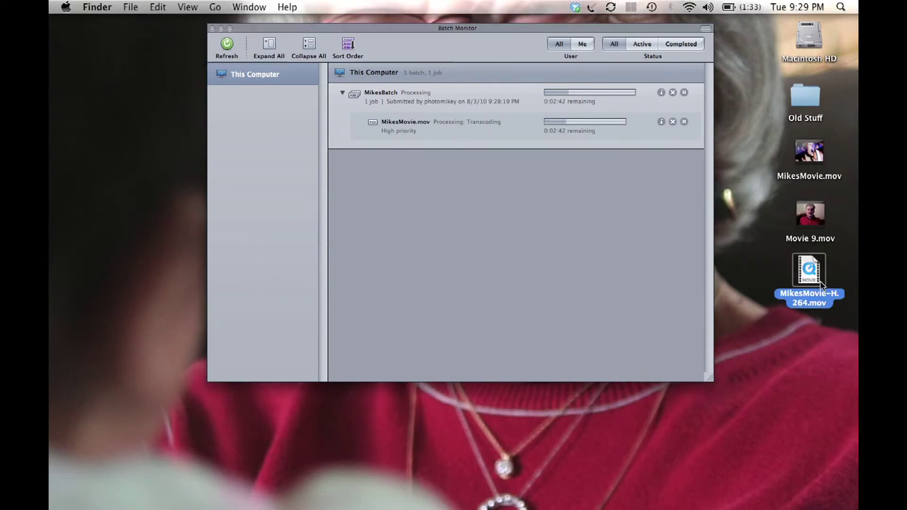